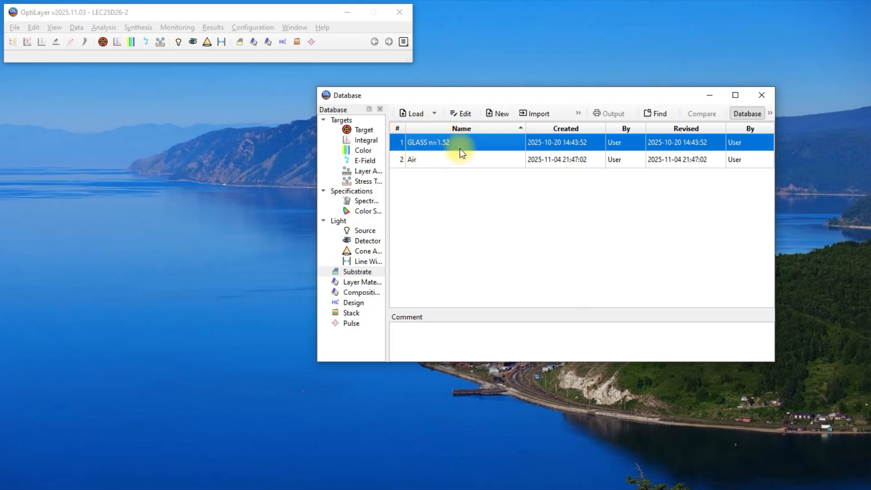
Step: Load the GLASS n=1.52 substrate and look through the layer materials and the composition material in the database
left_click(409, 114)
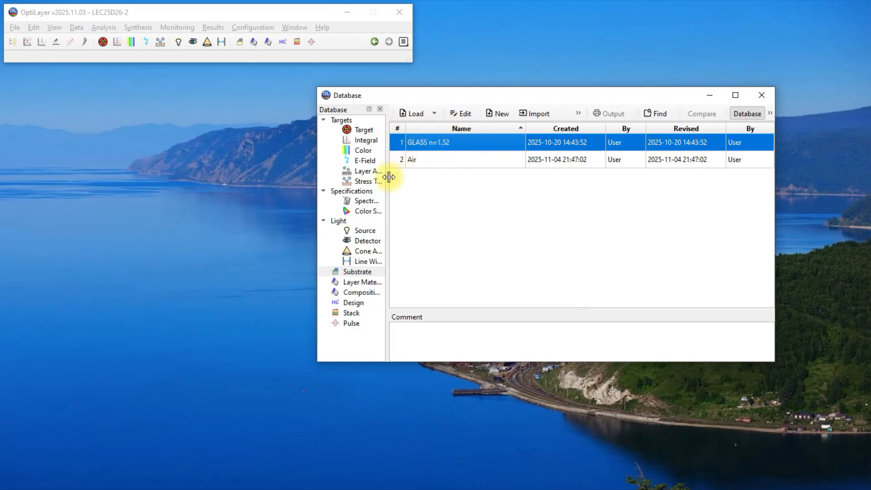
left_click(360, 281)
left_click(416, 145)
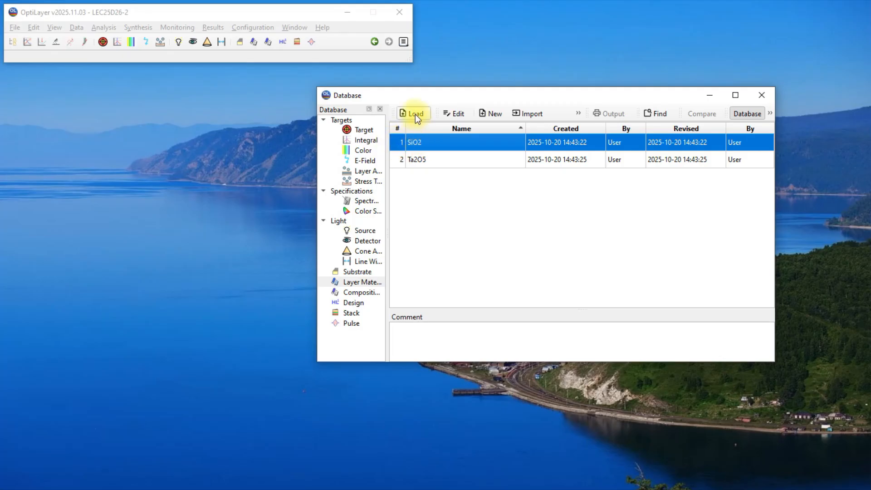
left_click(405, 159)
left_click(361, 292)
left_click(421, 150)
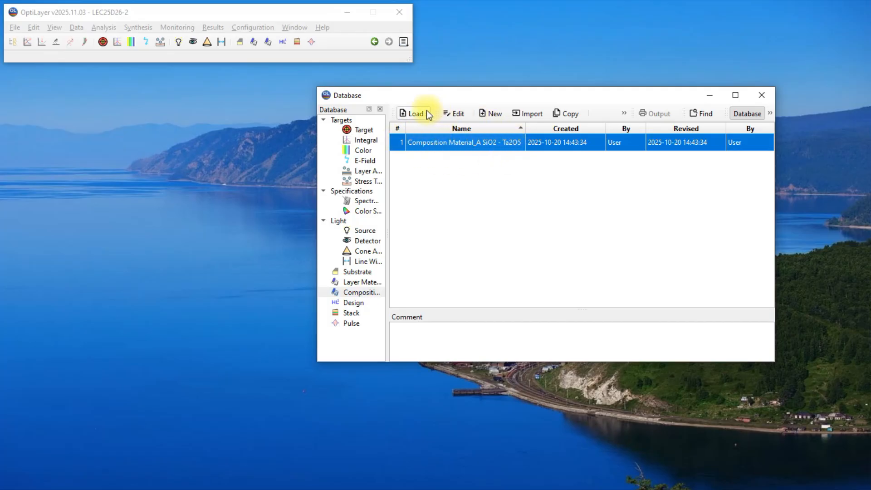
Step: Look up the Two-line NF 30 degree incidence target and the Rugate starting layer_10000nm design in the database
left_click(367, 130)
left_click(404, 142)
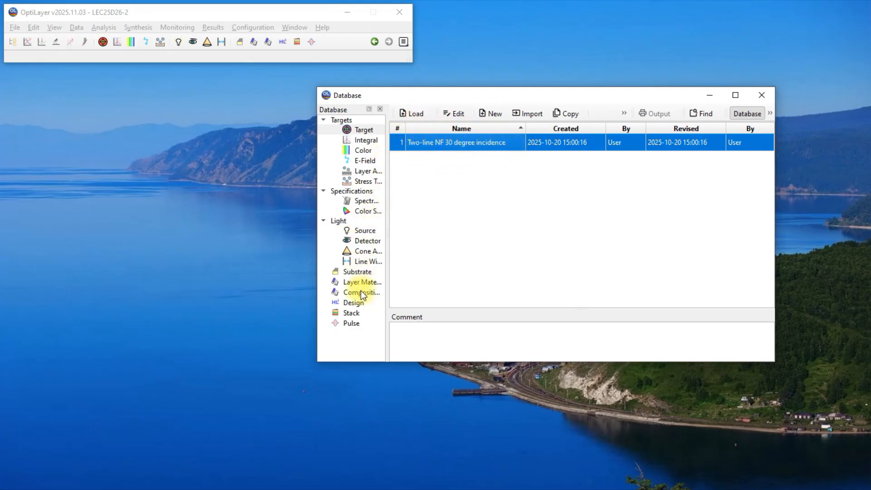
left_click(356, 302)
left_click(413, 193)
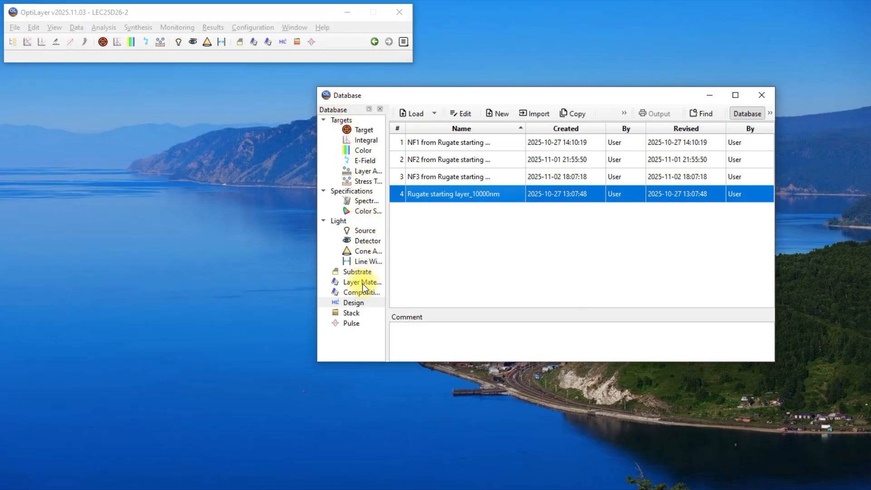
Step: Inspect the refractive index data of the GLASS n=1.52 substrate and close it without changes
left_click(357, 272)
left_click(429, 142)
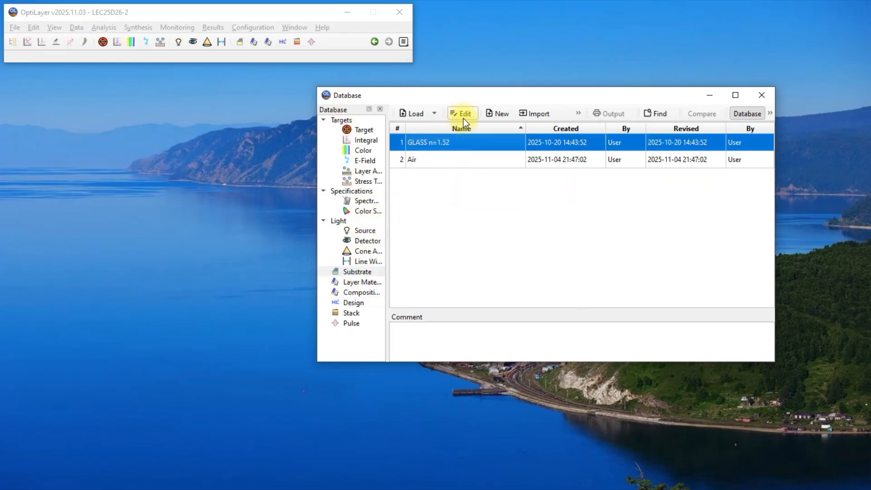
left_click(463, 115)
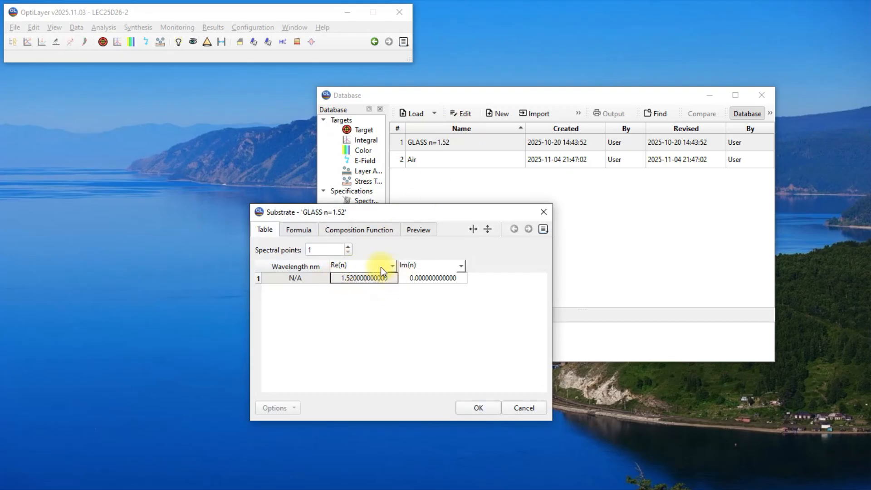
left_click(543, 211)
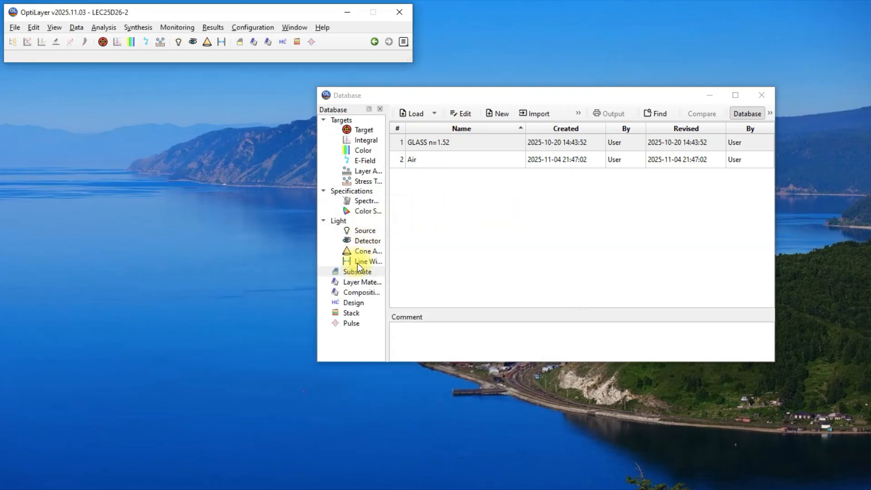
Step: Inspect the refractive index data of the SiO2 layer material and close it without changes
left_click(358, 283)
left_click(422, 142)
left_click(453, 114)
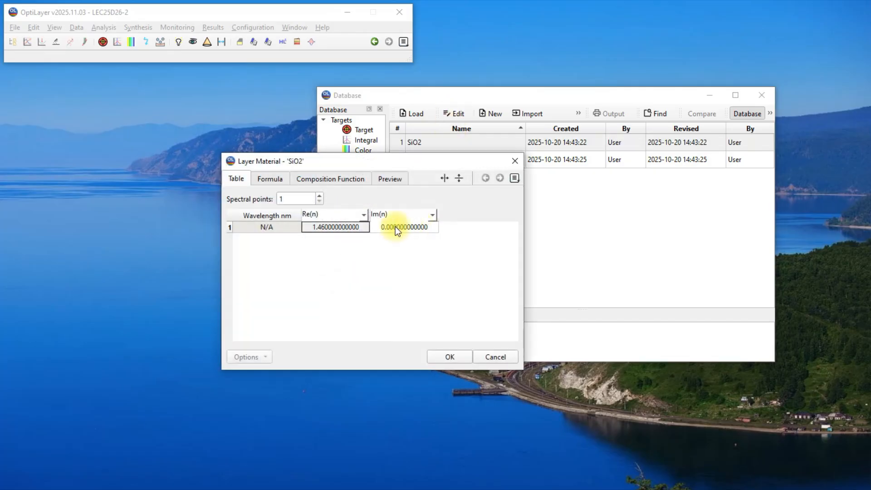
left_click(513, 162)
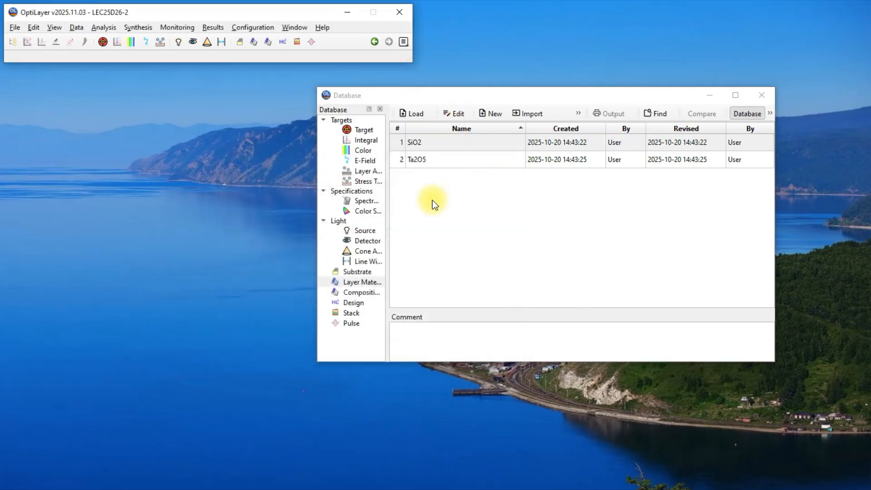
Step: Inspect the mixture settings and refractive index preview of the SiO2 - Ta2O5 composition material
left_click(358, 292)
left_click(437, 144)
left_click(453, 114)
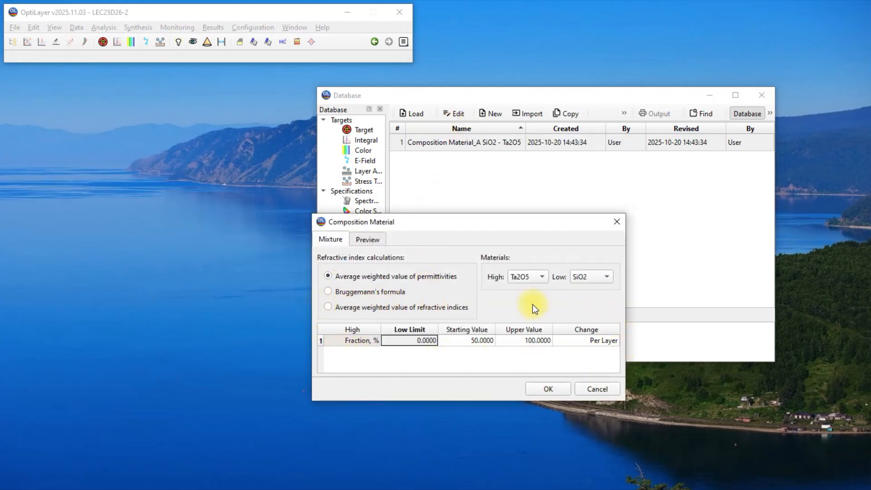
left_click(372, 238)
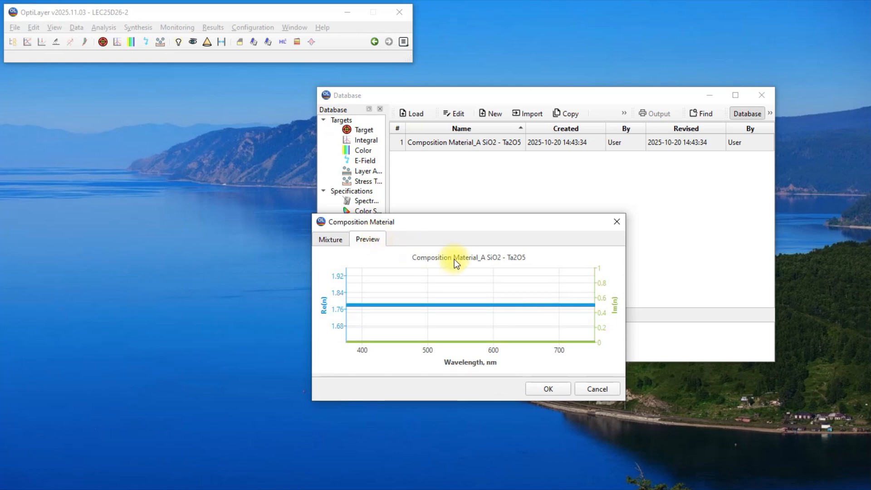
left_click(615, 222)
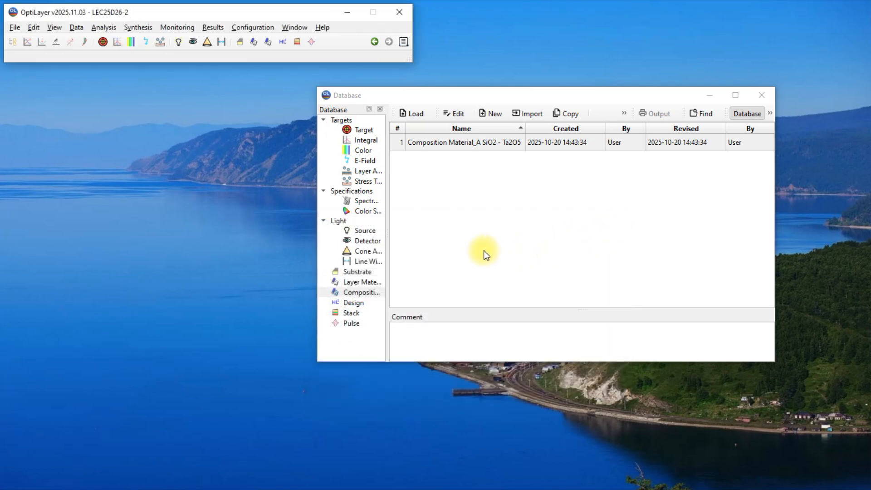
Step: Show the project's general information and expand the loaded materials to check the L, H and A entries
left_click(54, 27)
left_click(61, 39)
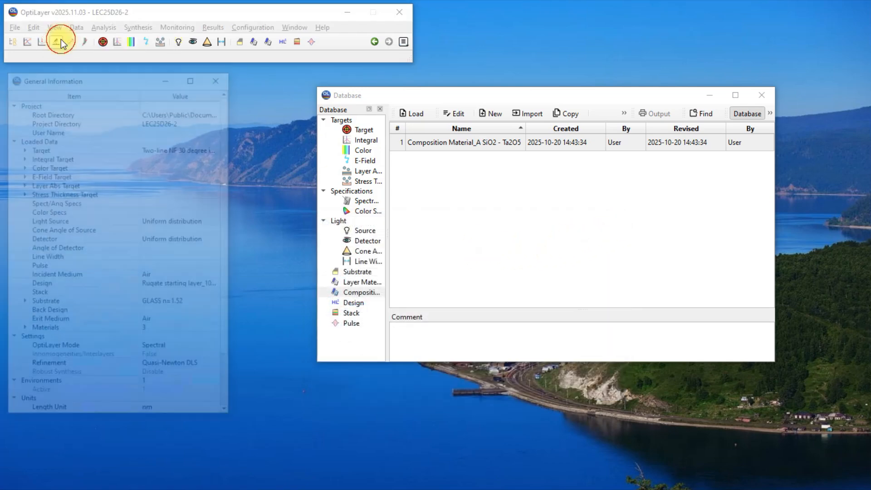
left_click(22, 330)
left_click(58, 342)
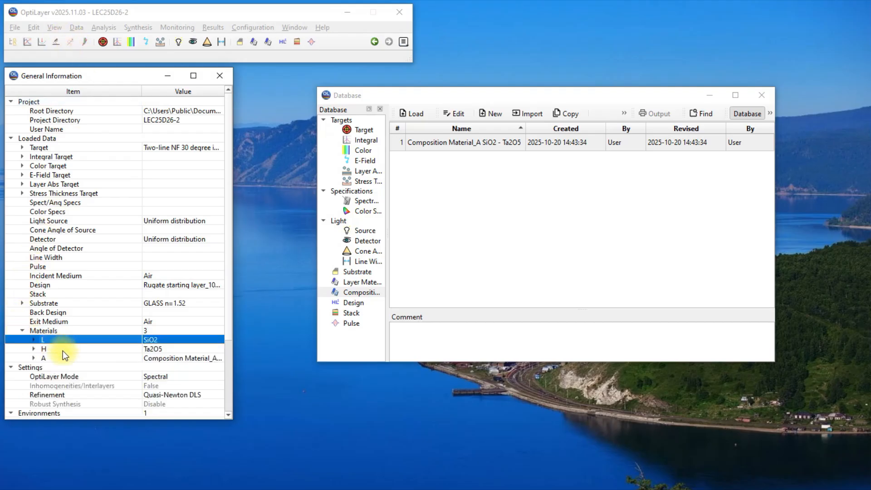
left_click(129, 350)
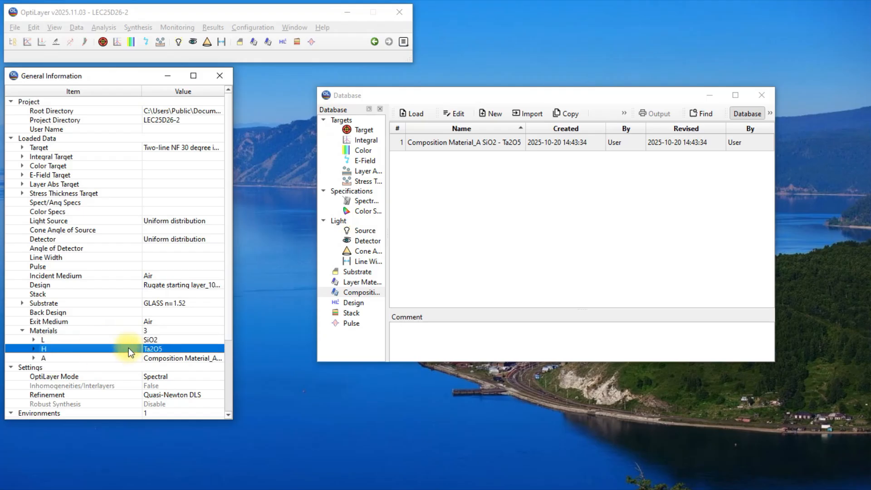
left_click(79, 358)
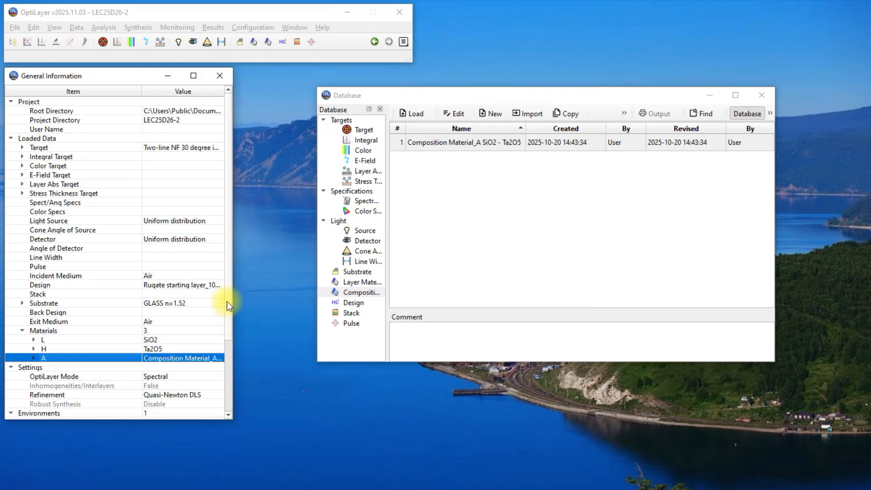
Step: Review the Two-line NF 30 degree incidence target's spreadsheet and its transmittance preview in a widened dialog
left_click(357, 130)
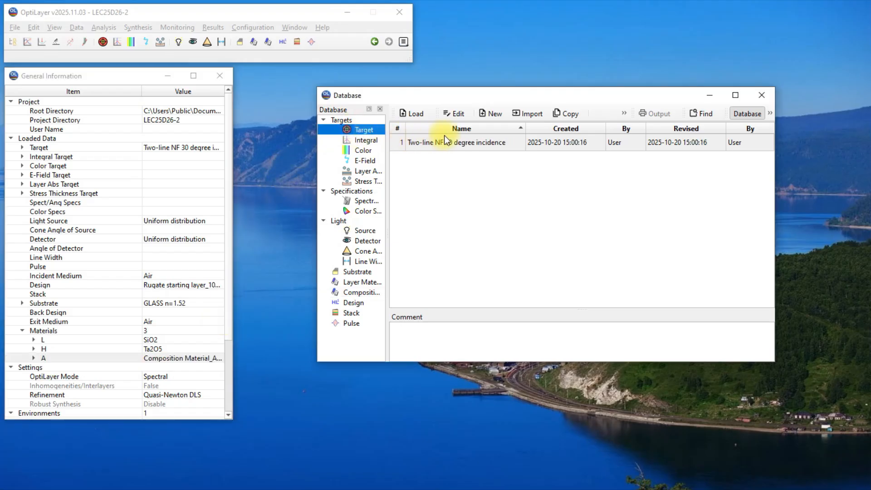
left_click(454, 143)
left_click(461, 116)
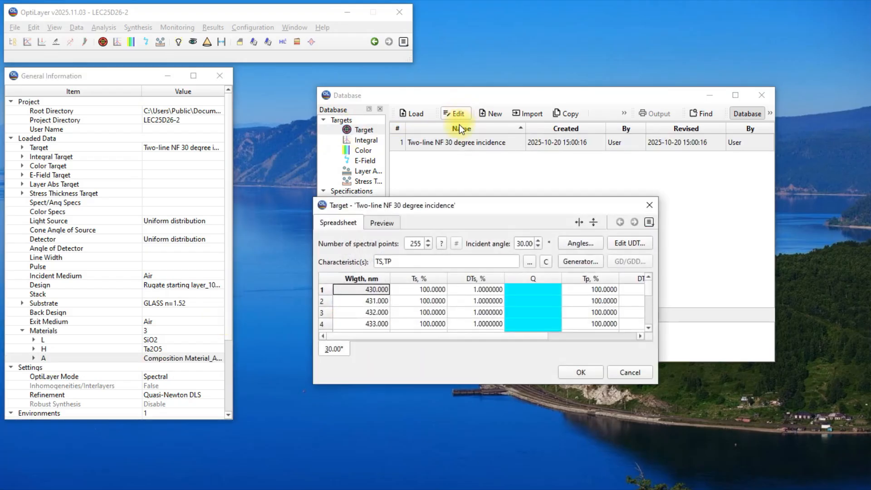
left_click(391, 222)
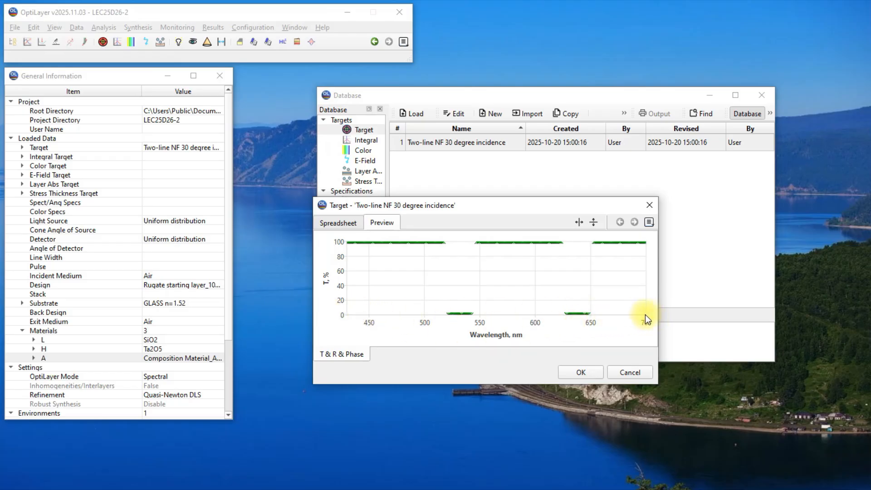
left_click_drag(658, 317, 724, 317)
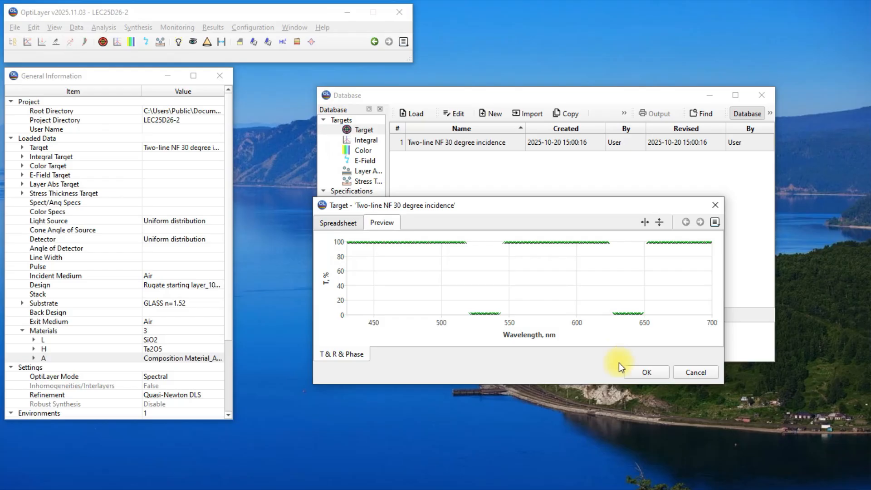
left_click(649, 376)
Step: Review the layer thickness and material of the Rugate starting layer_10000nm design
left_click(354, 303)
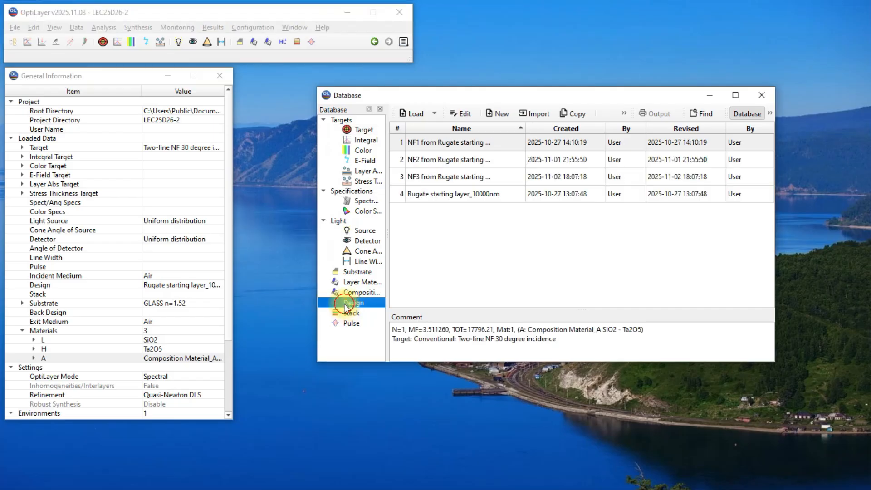
left_click(422, 195)
left_click(467, 114)
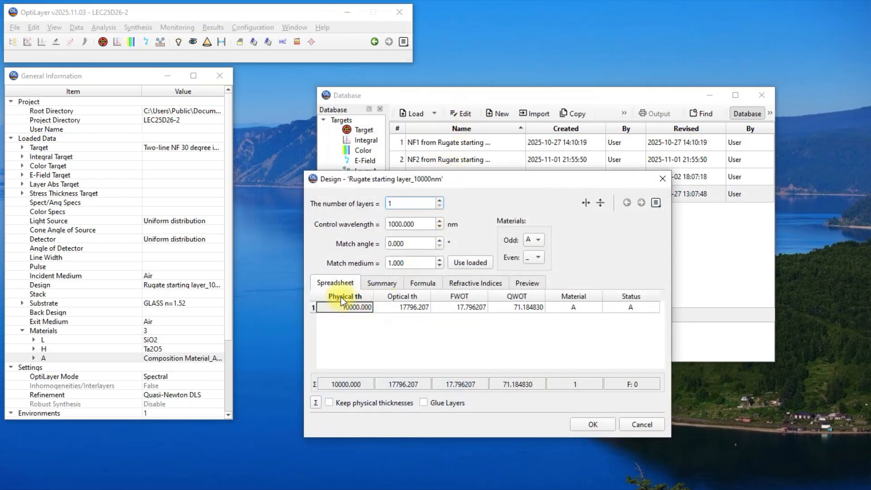
left_click(586, 424)
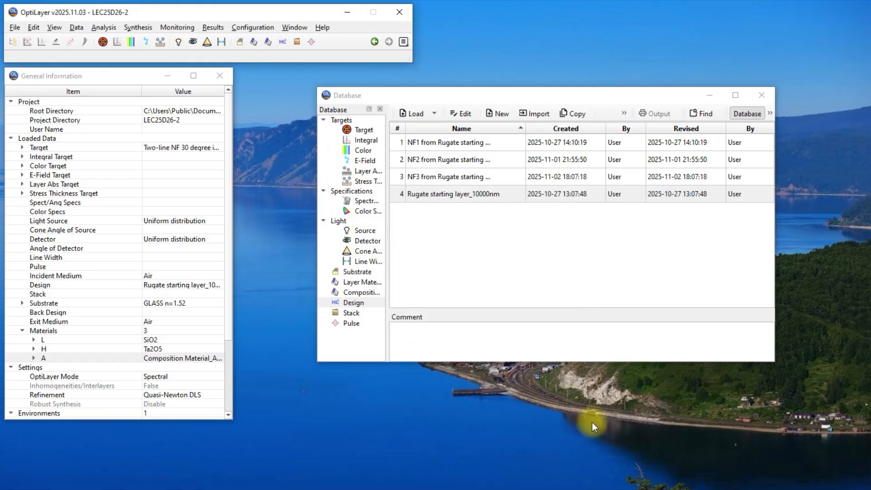
Step: Open Rugate Synthesis for the loaded design and check its optimization method, termination and needle sensitivity options
left_click(150, 31)
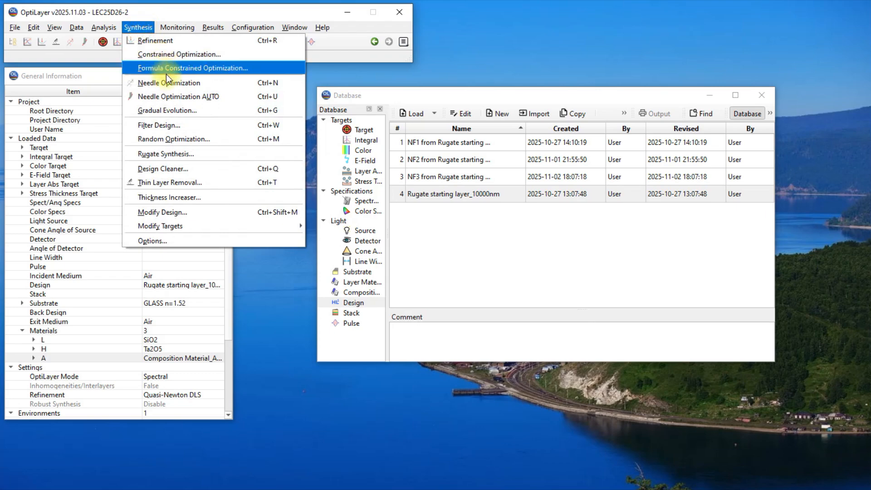
left_click(155, 153)
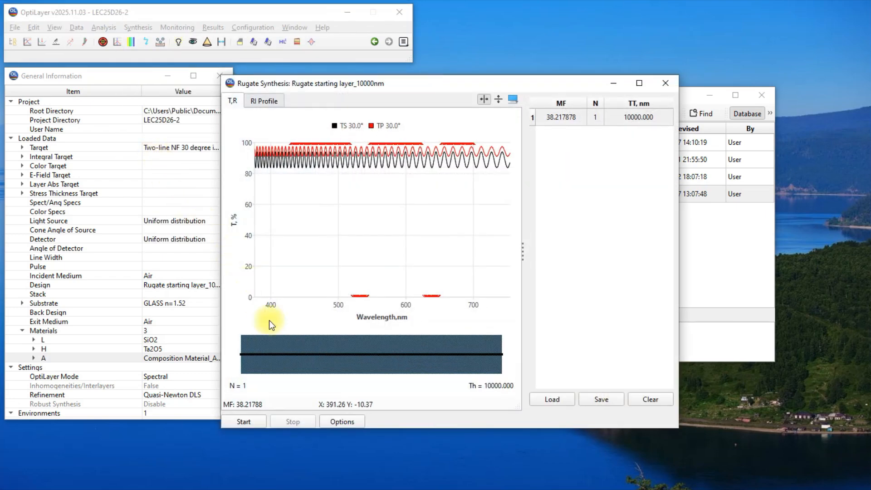
left_click(342, 421)
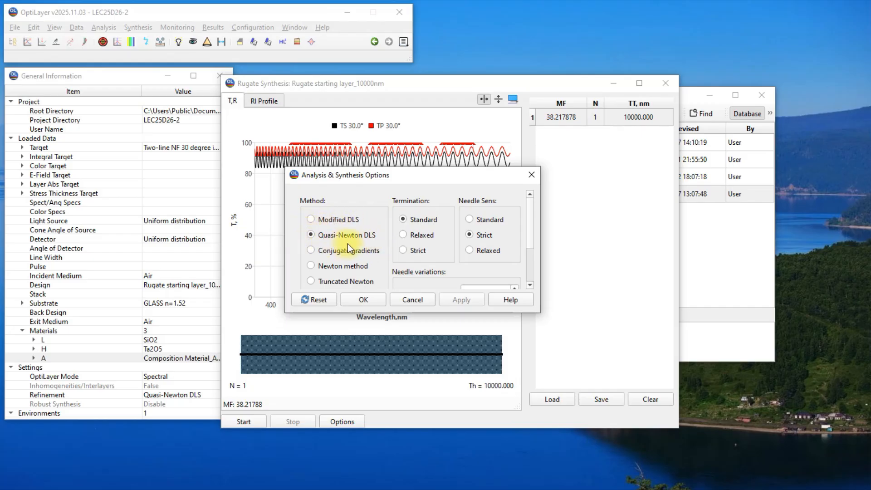
left_click(373, 300)
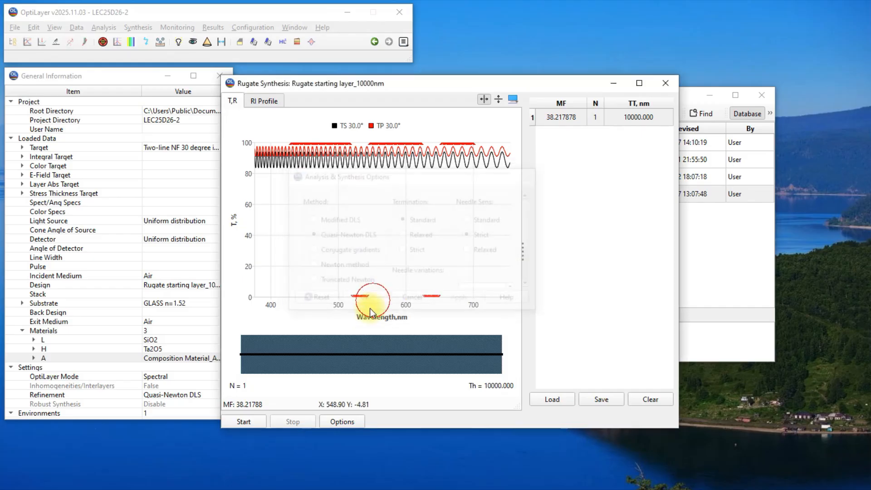
Step: Start the synthesis setup for rugate layer A and choose Multi-Apodized Sine as the rugate type
left_click(253, 423)
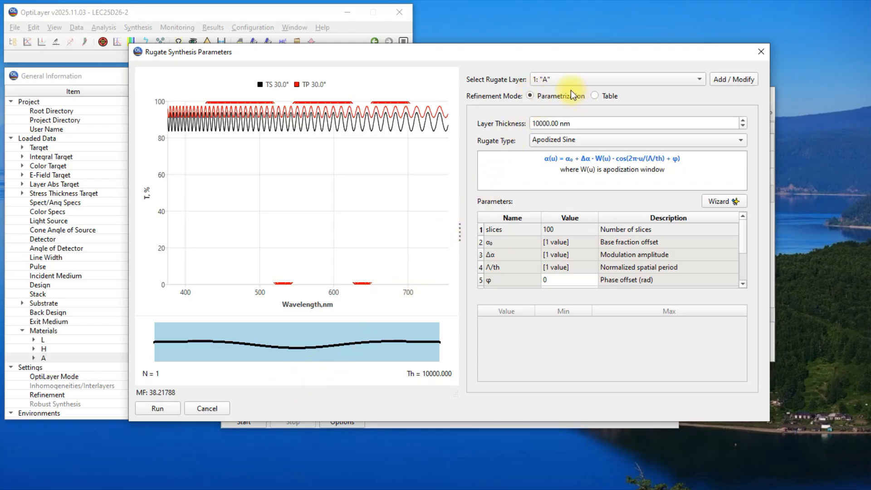
left_click(537, 136)
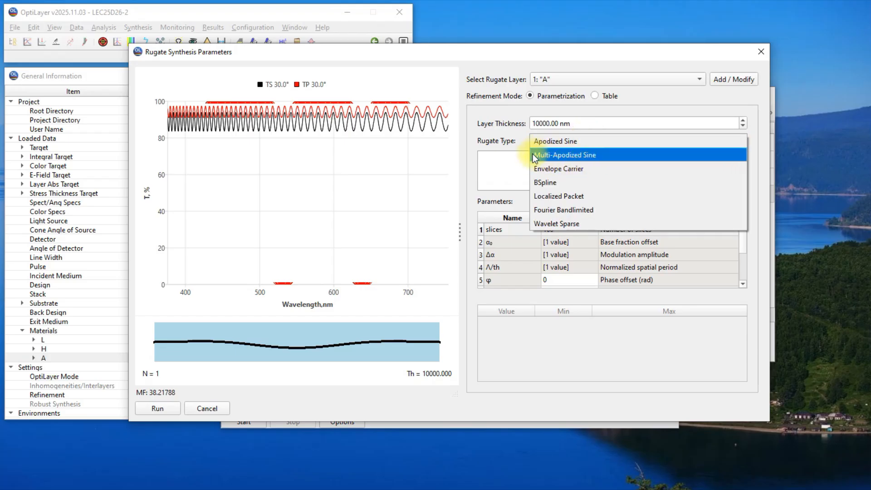
left_click(610, 154)
left_click_drag(537, 161, 744, 163)
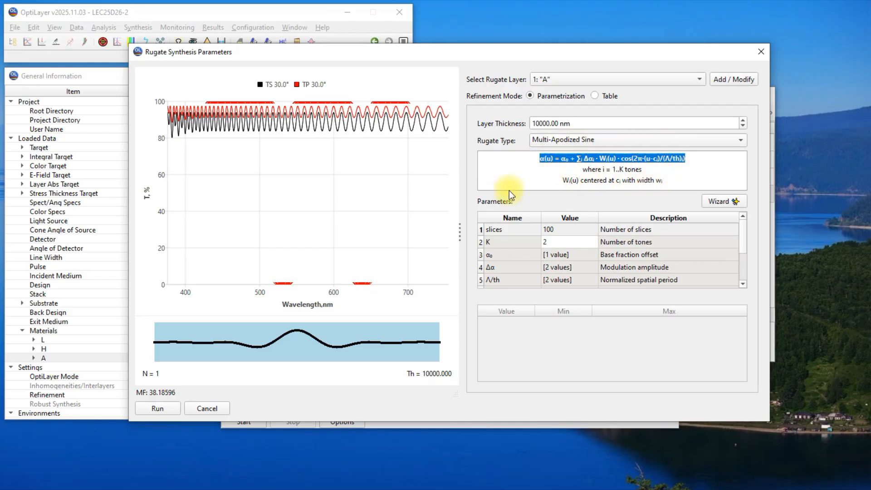
Step: Set the number of slices for the rugate layer to 500
left_click(549, 229)
double_click(547, 229)
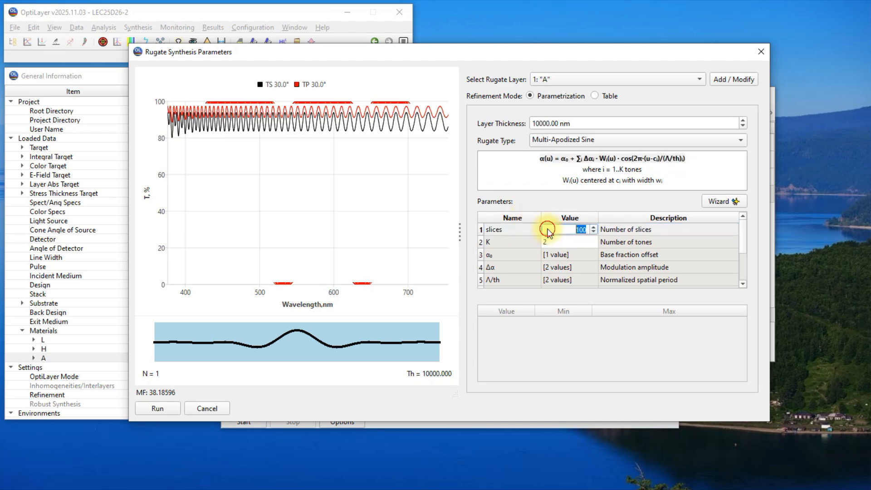
type("500")
left_click(565, 243)
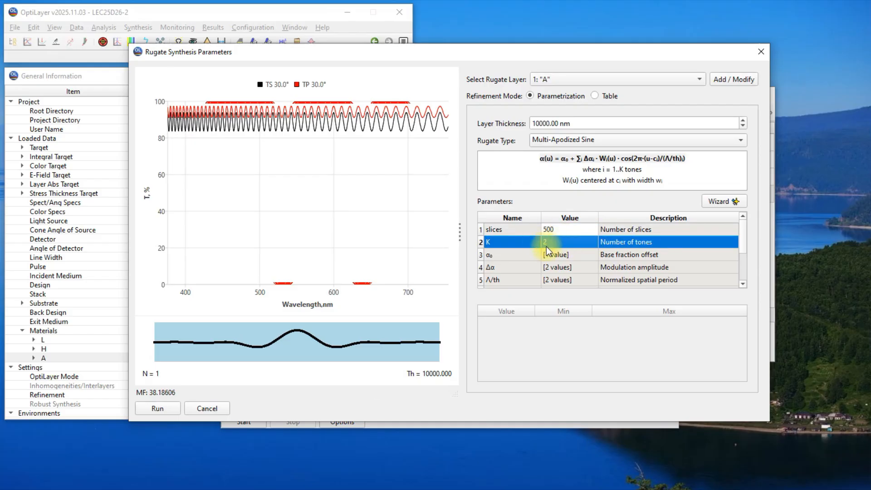
Step: Examine the values and limits of the base fraction offset, modulation amplitude and normalized spatial period
left_click(514, 255)
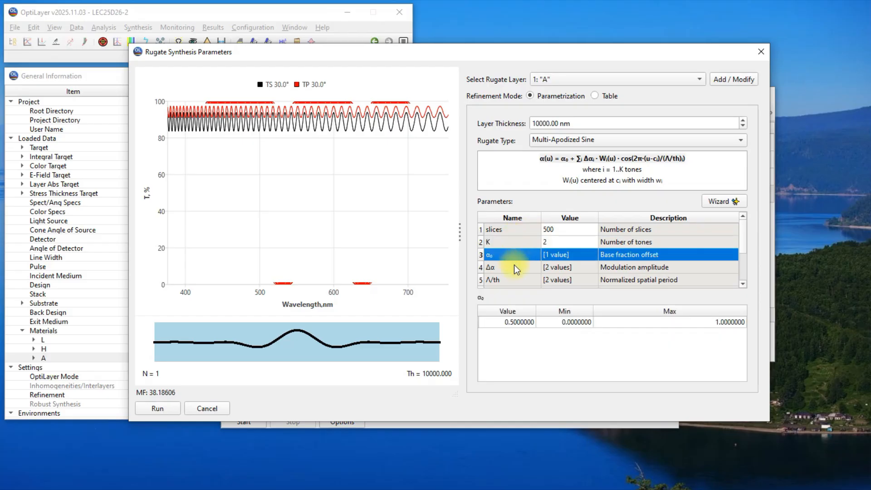
left_click(513, 267)
left_click(511, 279)
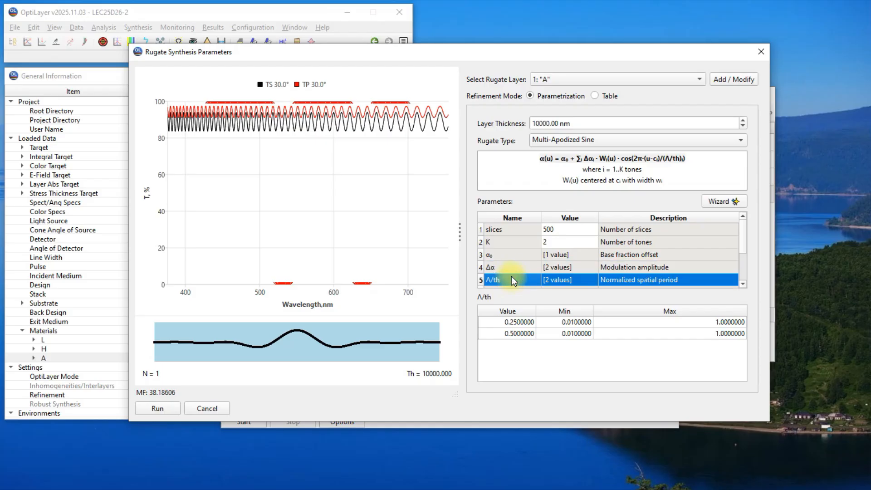
Step: Fix the base fraction offset by setting both its minimum and maximum limits to 0.5
left_click(498, 256)
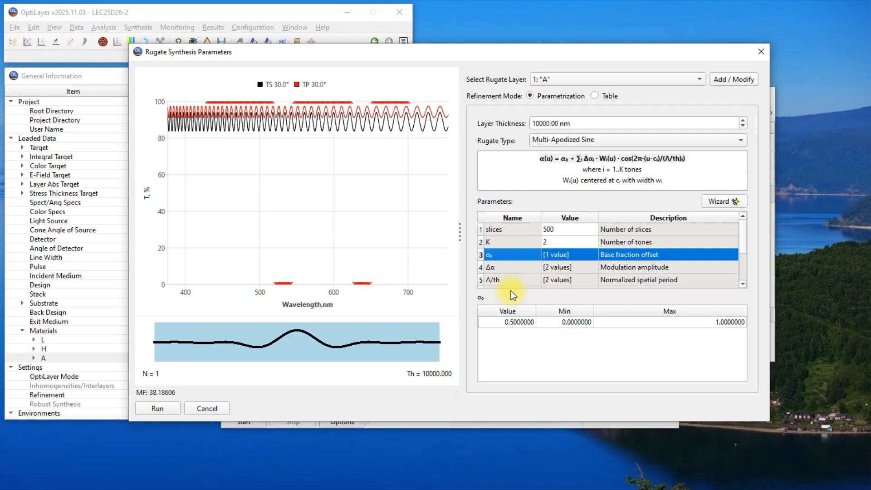
double_click(558, 323)
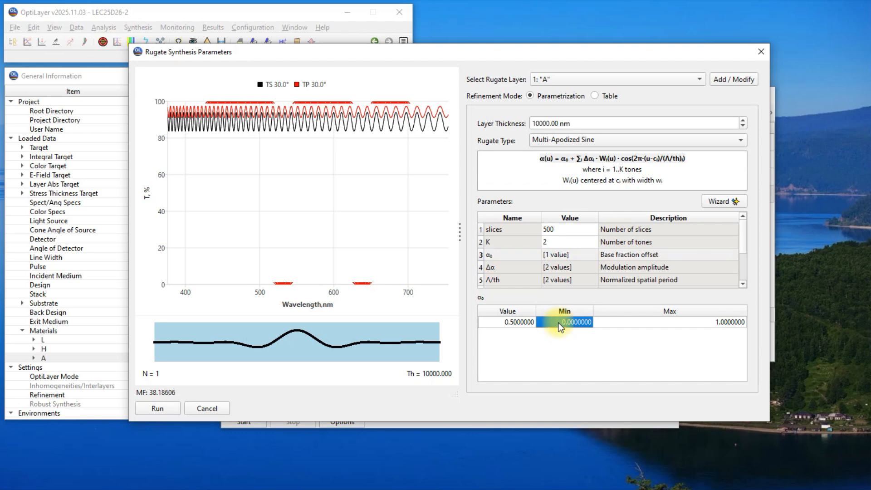
type("0.5")
double_click(662, 322)
type("0.5")
key("Return")
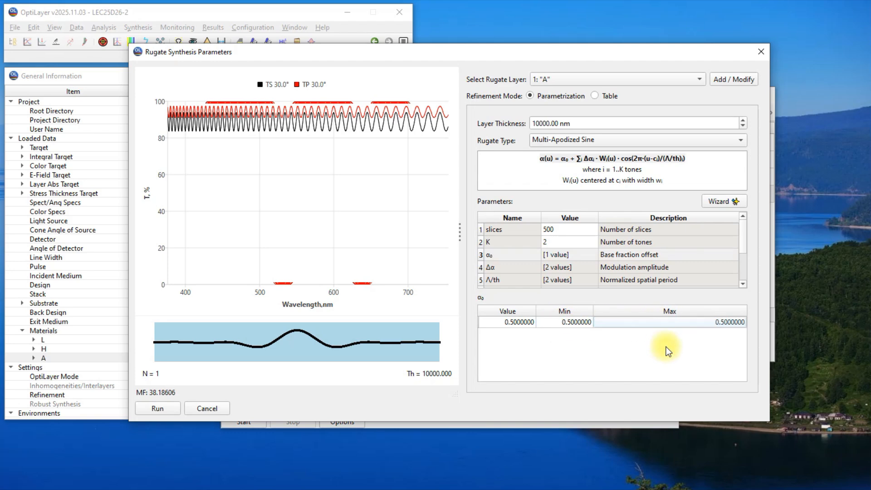
Step: Set the two normalized spatial periods to 0.0155 and 0.0186 and run the parametrized rugate optimization until it finishes
left_click(511, 279)
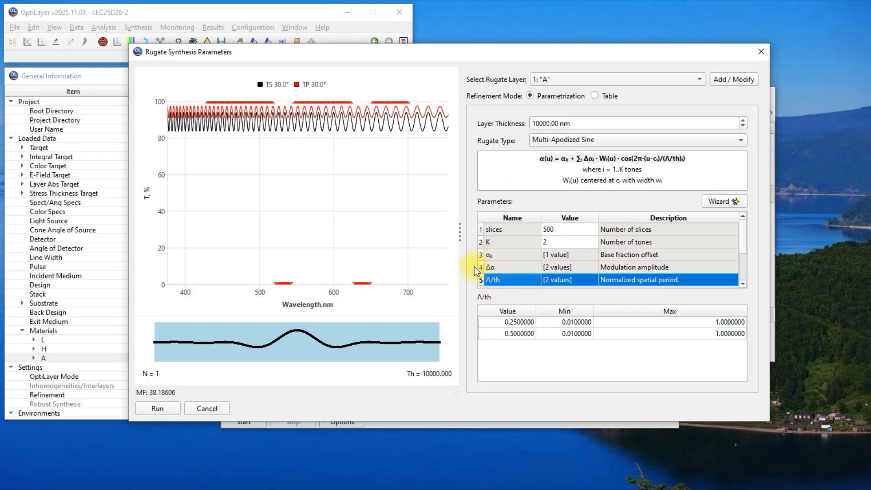
left_click(508, 267)
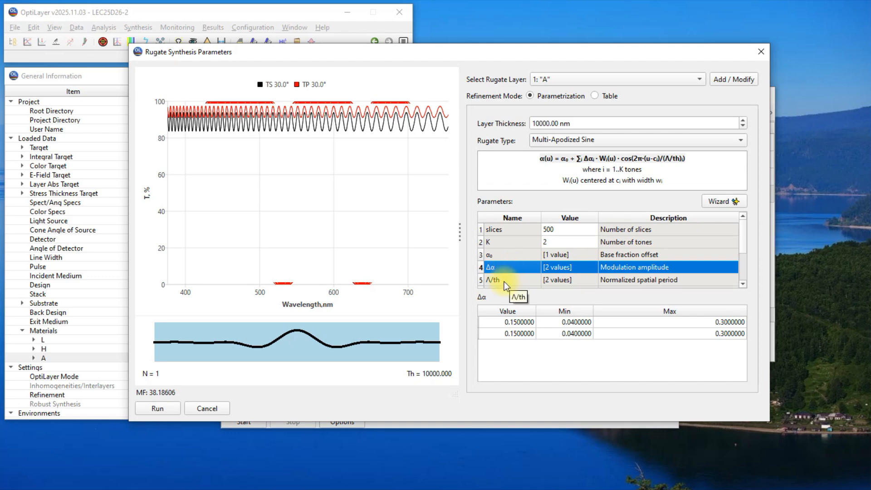
left_click(504, 281)
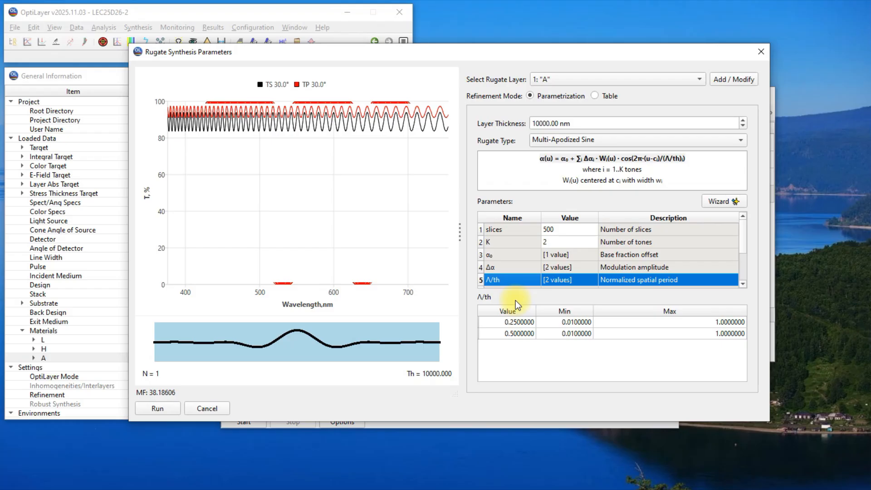
left_click(507, 322)
type("0.0")
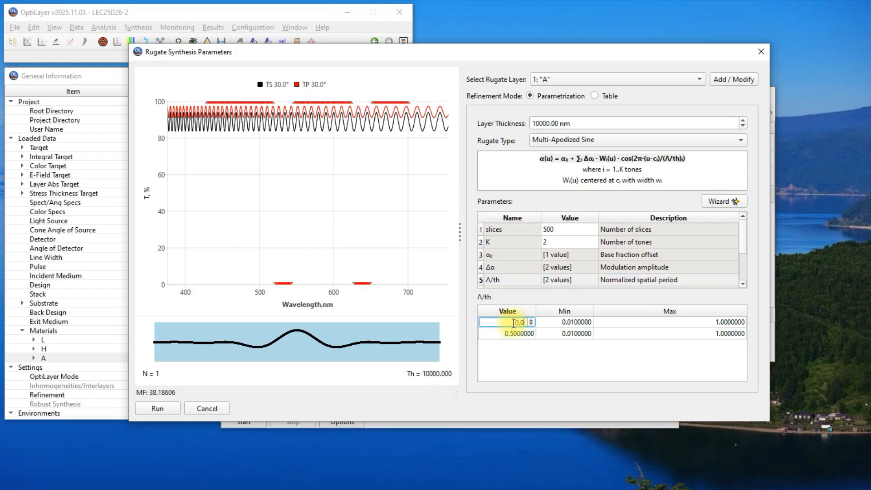
type("155")
left_click(513, 335)
type("0.")
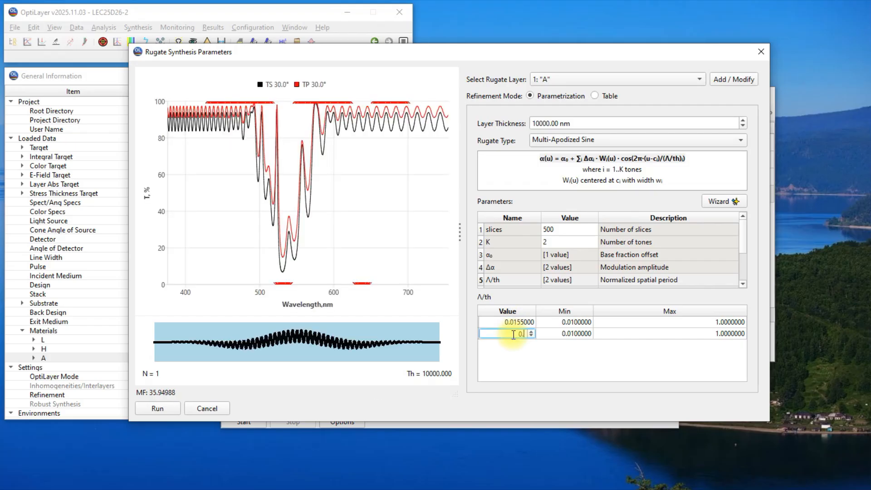
type("0")
type("186")
left_click(515, 352)
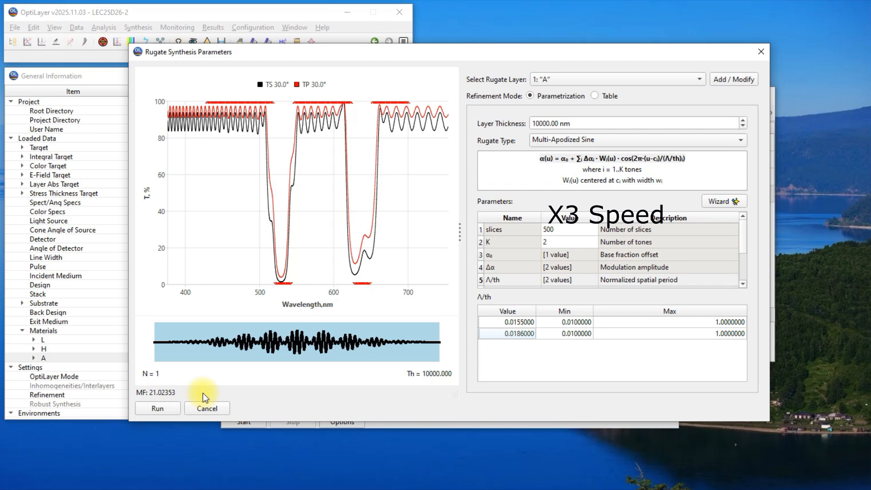
left_click(174, 407)
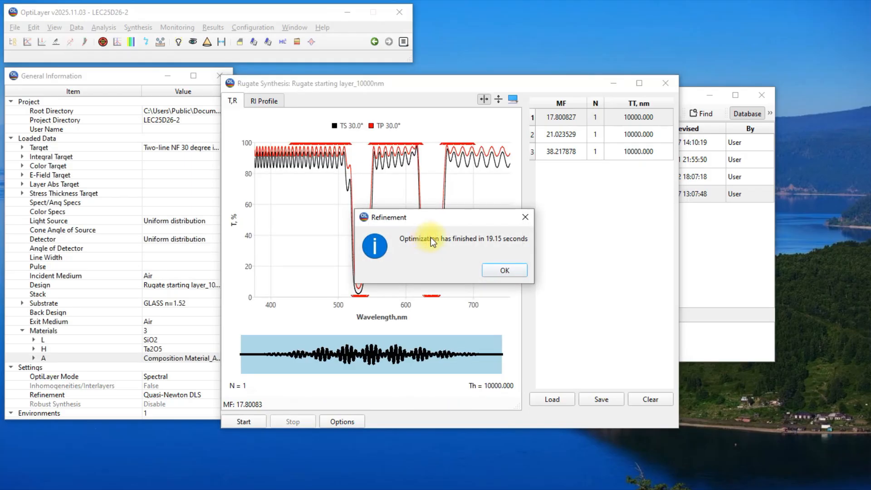
left_click(517, 270)
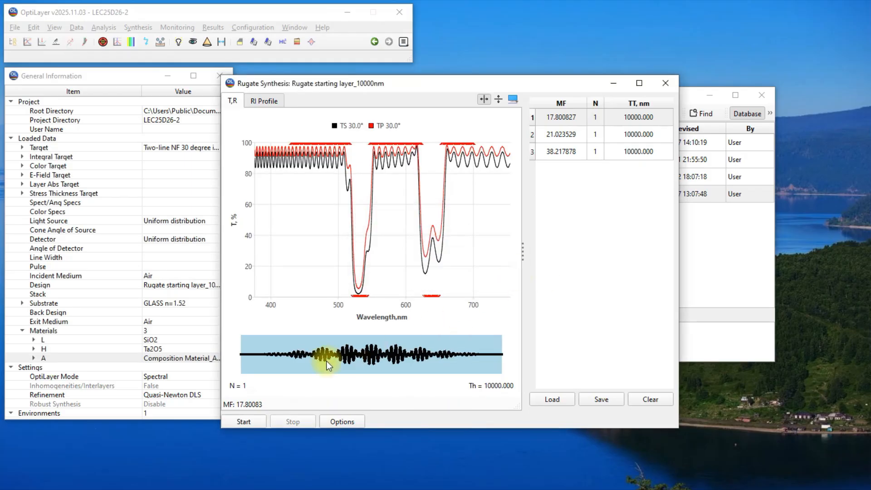
Step: Switch the rugate refinement to Table mode, shift its profile one notch toward Smooth, and run the optimization before stopping it
left_click(262, 424)
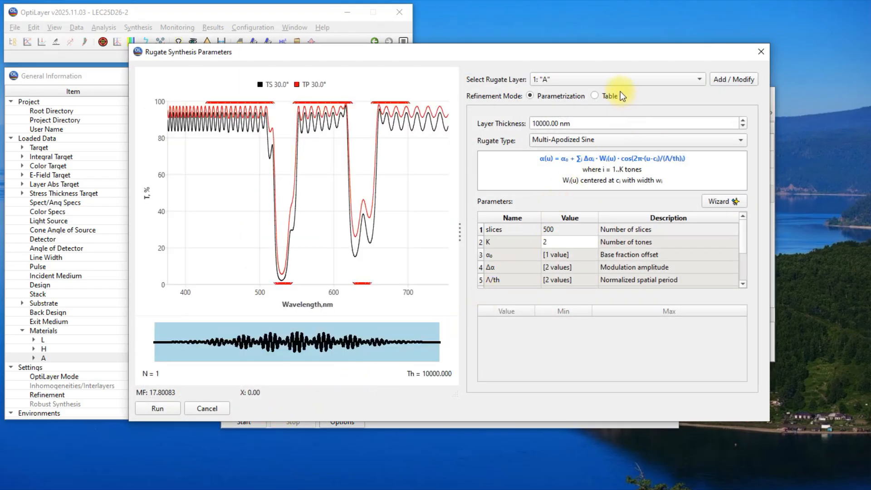
left_click(595, 96)
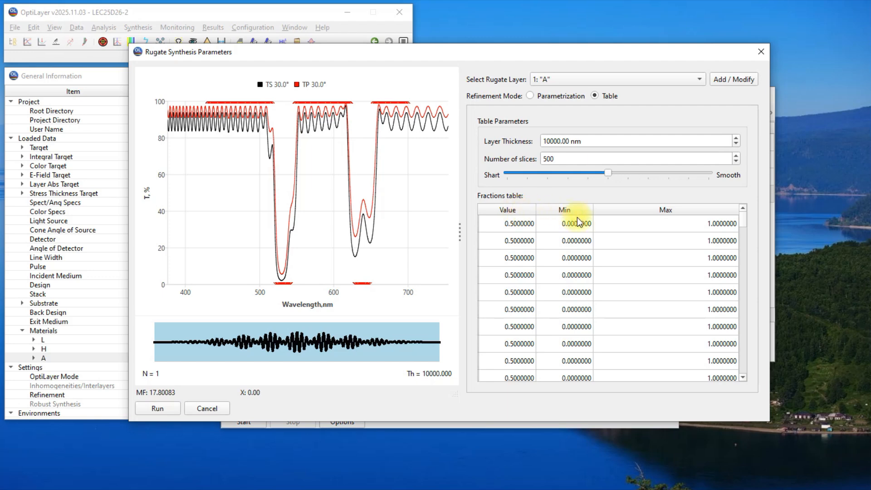
mouse_move(744, 217)
left_mouse_down()
mouse_move(734, 371)
mouse_move(752, 269)
mouse_move(749, 214)
left_mouse_up()
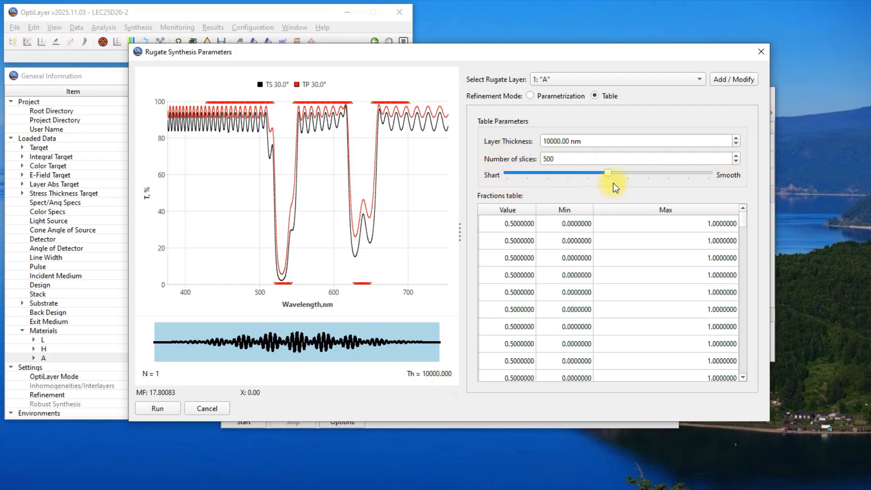
left_click(629, 174)
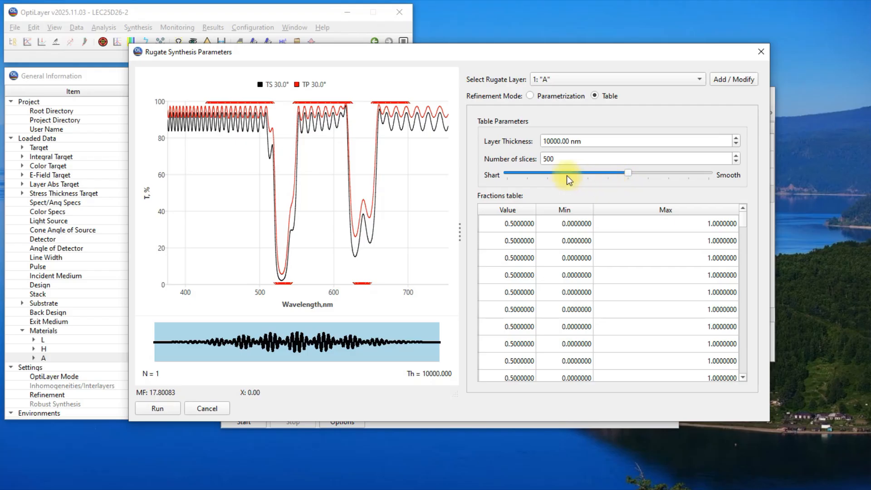
left_click(173, 407)
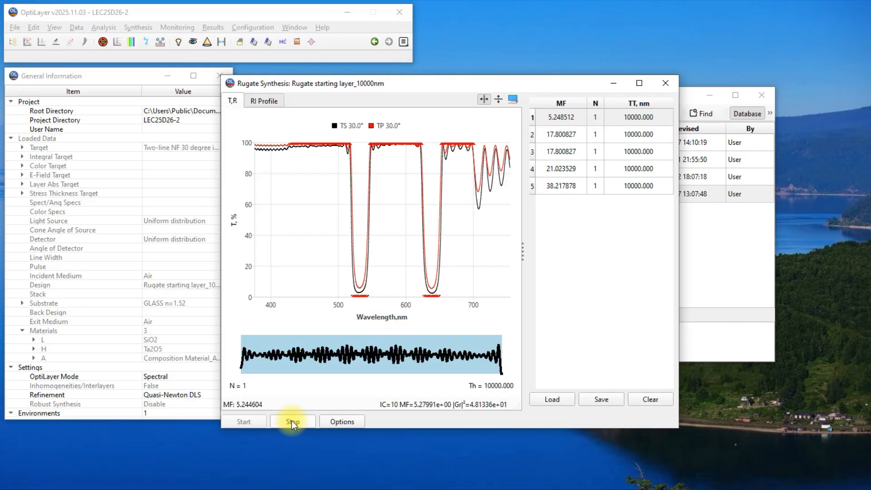
left_click(292, 420)
left_click(499, 270)
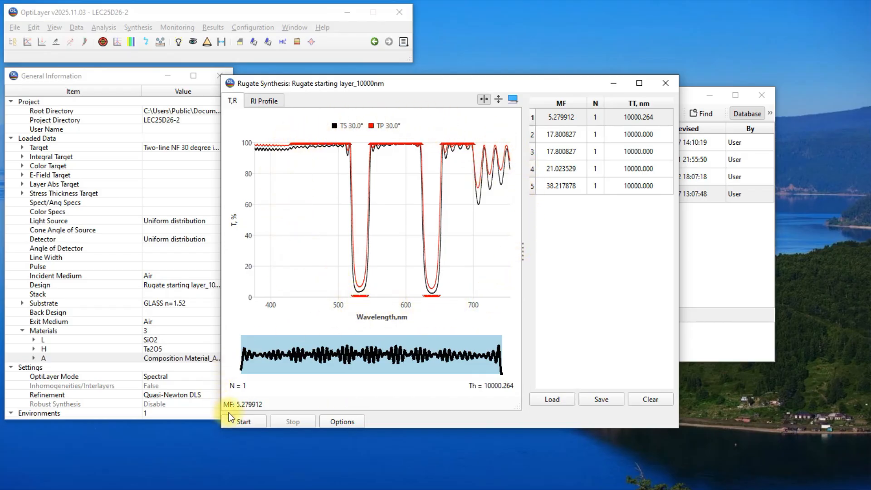
Step: Shift the table refinement one notch back from Smooth, then run the optimization again and stop it
left_click(243, 422)
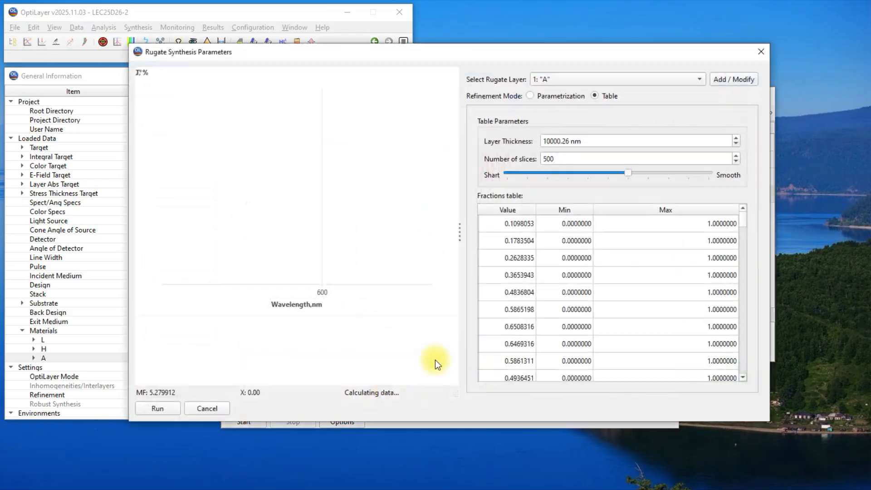
left_click(608, 175)
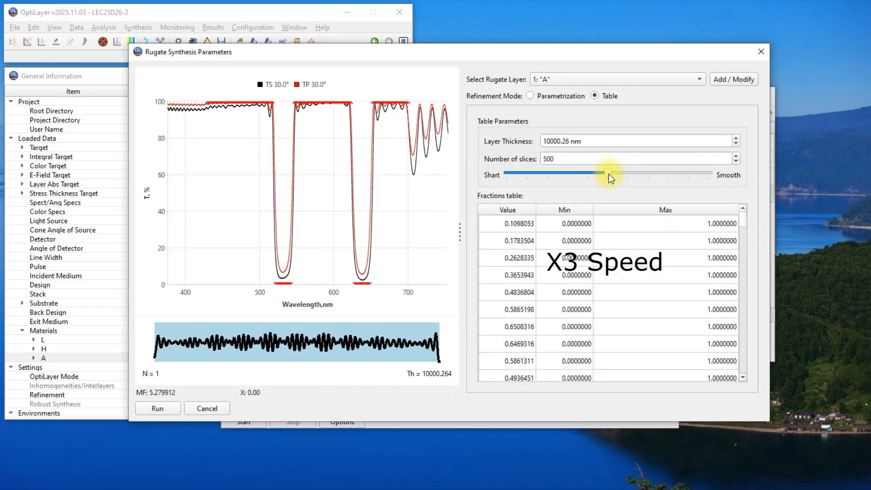
left_click(164, 408)
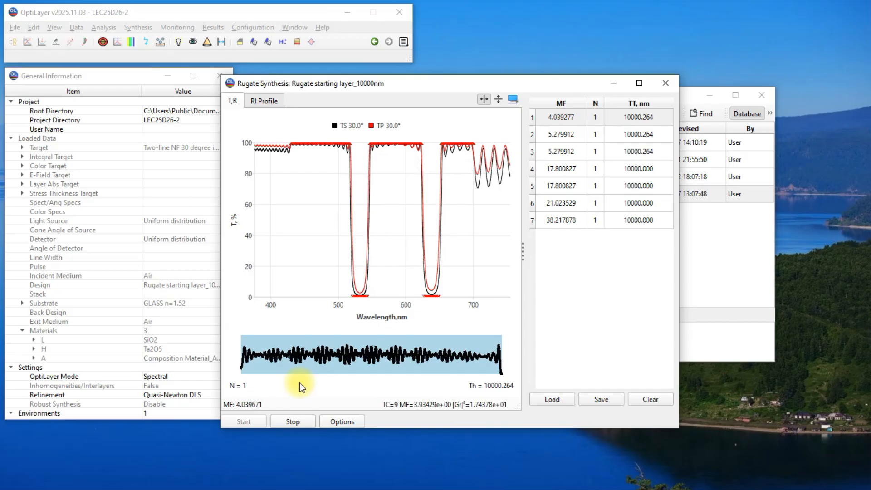
left_click(292, 421)
left_click(508, 272)
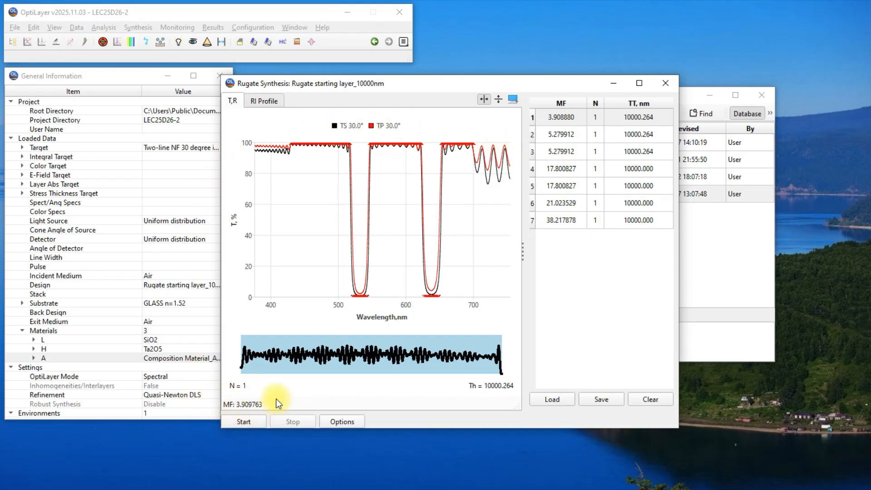
Step: Raise the number of slices to 1000 for the table refinement, then run the optimization and stop it
left_click(244, 420)
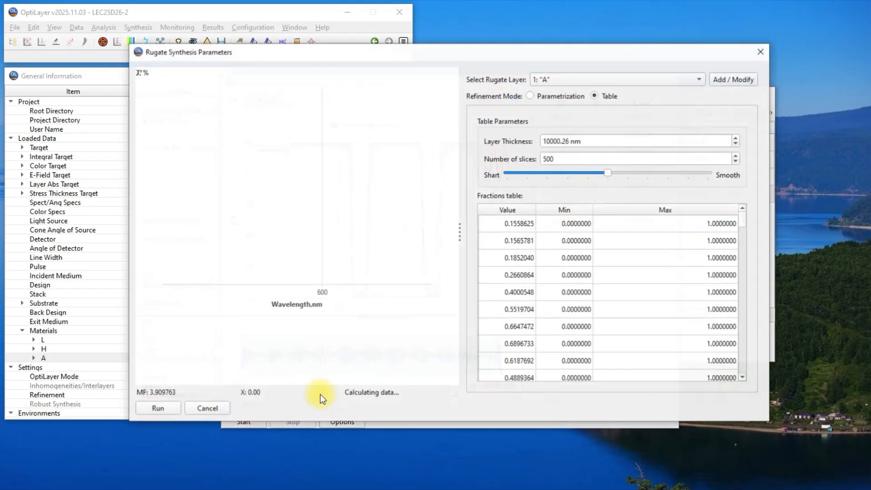
left_click_drag(564, 154, 533, 158)
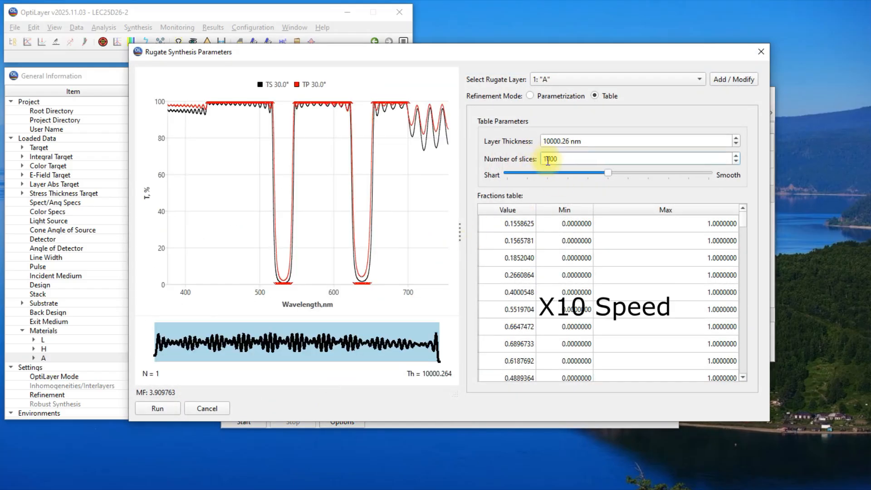
left_click(608, 142)
left_click(155, 408)
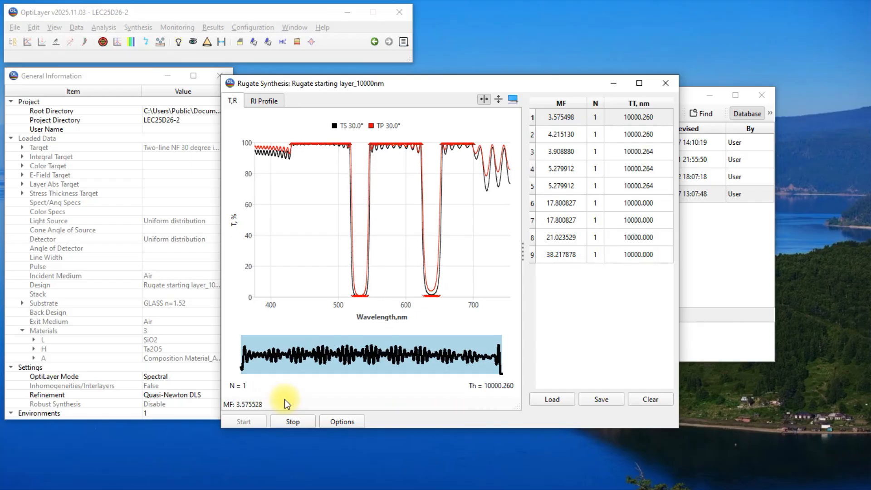
left_click(311, 422)
left_click(517, 272)
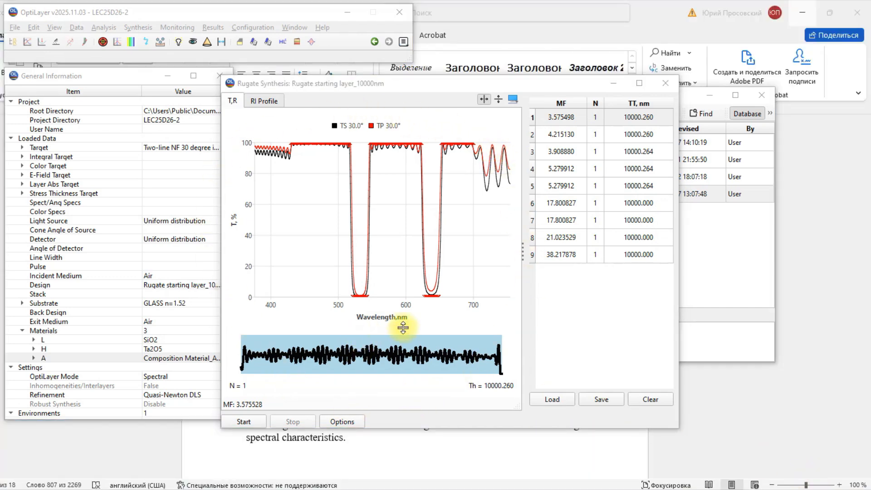
Step: Save the best synthesized design to the database as "Rugate starting layer_Ny_Rugate_1"
left_click(435, 89)
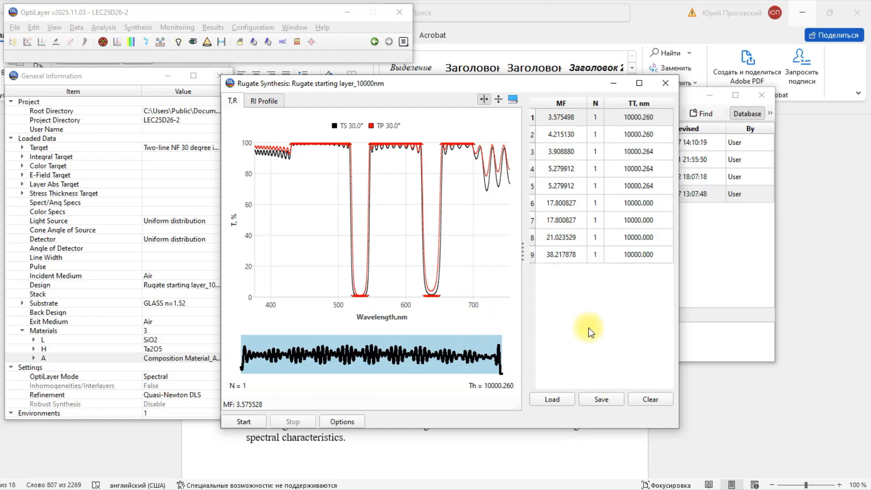
left_click(616, 404)
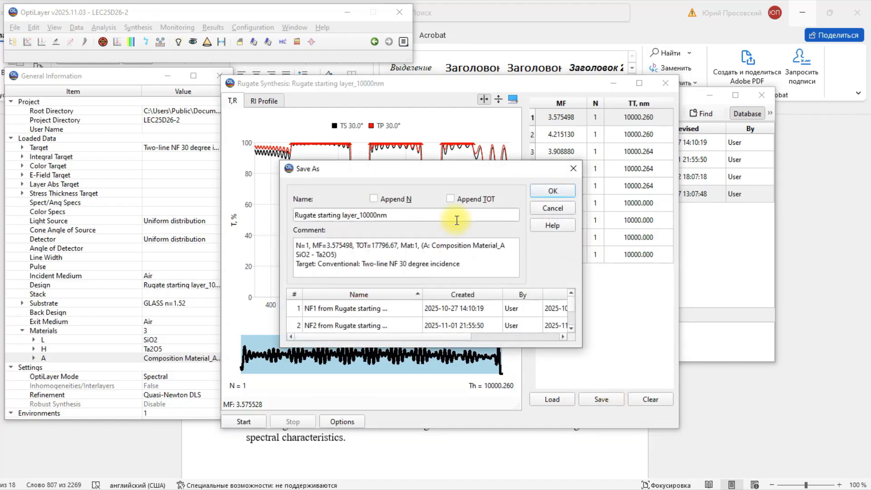
left_click(387, 213)
left_click_drag(388, 213, 360, 216)
type("Ny")
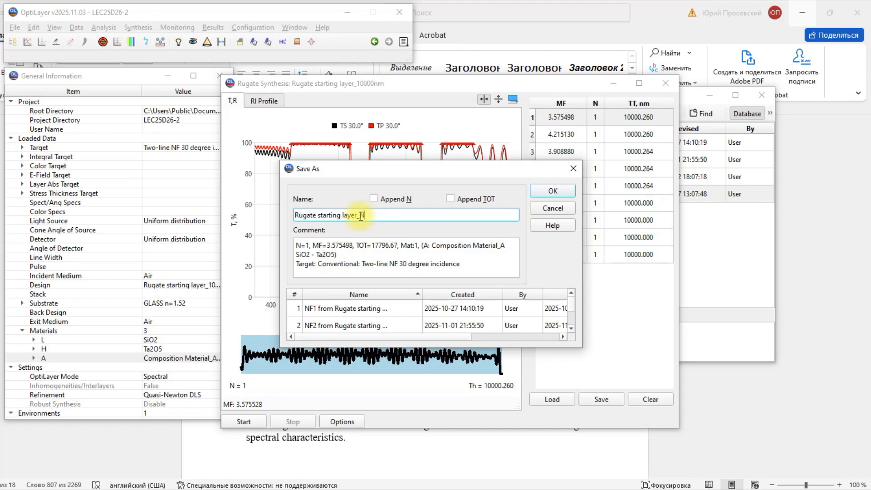
type("_Rugate_1")
left_click(556, 190)
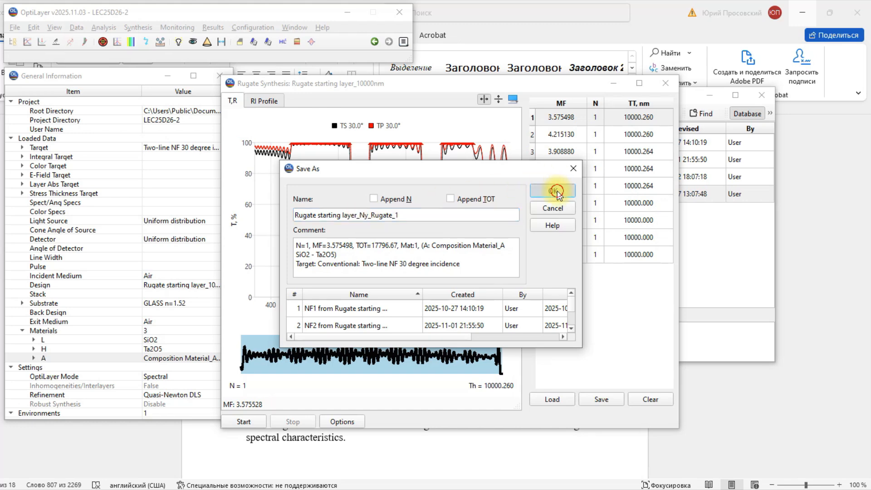
Step: Load the first design from the synthesis results list and display its transmittance analysis plot
left_click(557, 117)
left_click(551, 399)
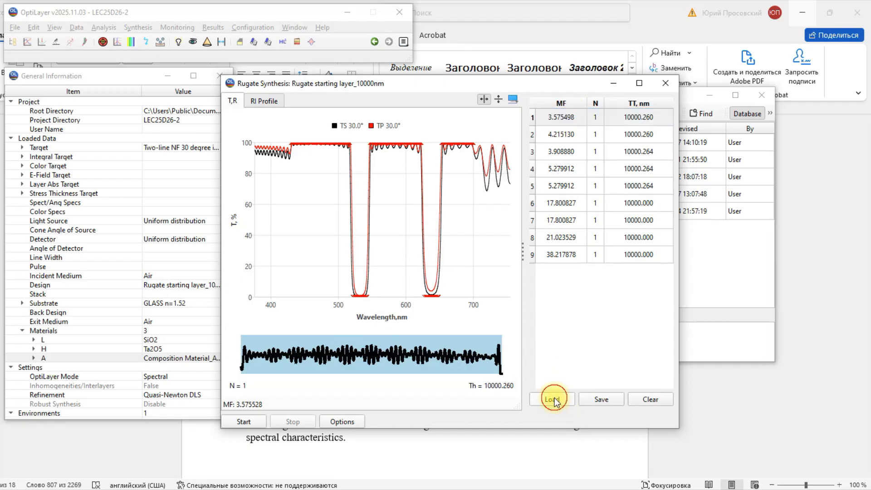
left_click(100, 27)
left_click(108, 35)
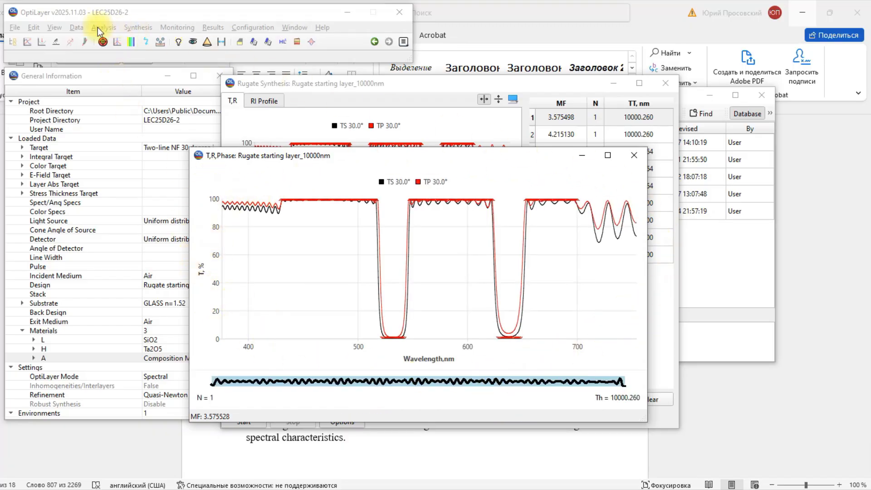
Step: Save the currently loaded design to the database as "Rugate starting layer_My_Rugate_2"
left_click(76, 27)
mouse_move(129, 322)
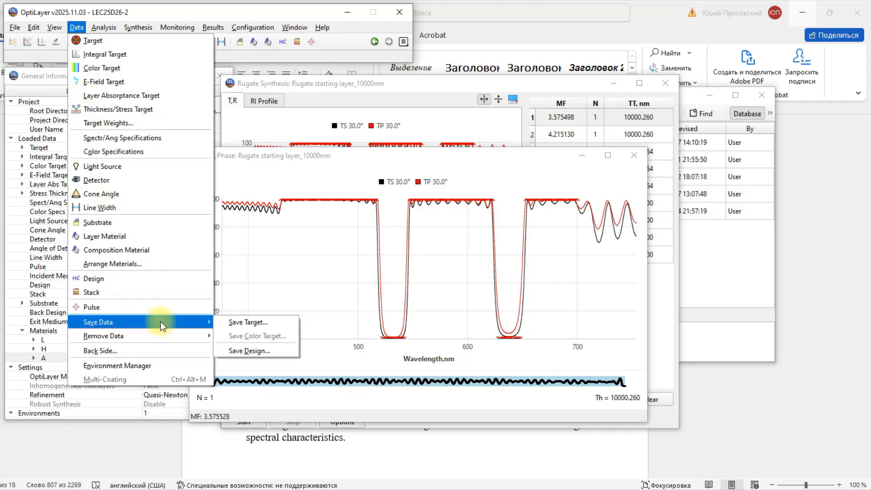
left_click(273, 350)
left_click_drag(368, 195, 343, 193)
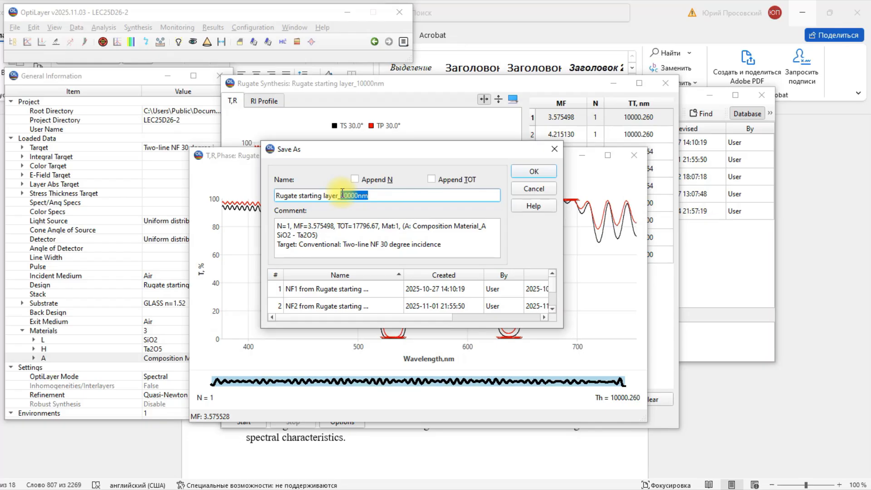
type("My_Rugate_2")
left_click(526, 171)
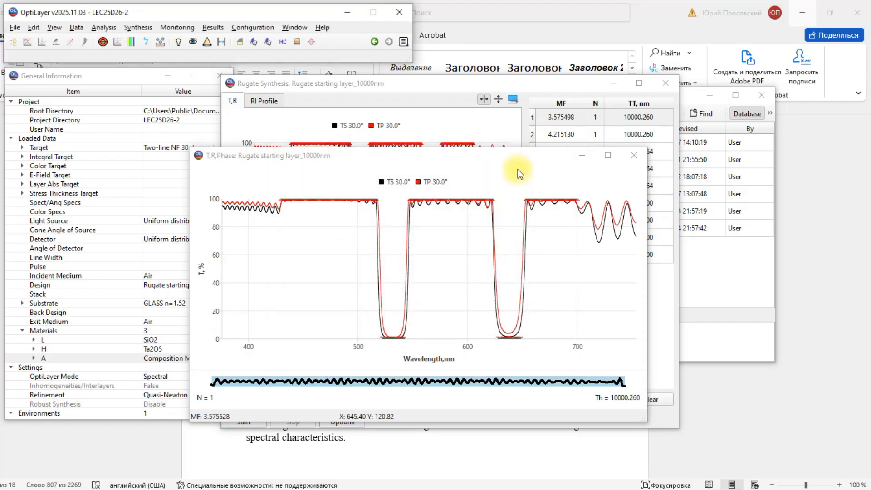
Step: Open the design database, widen its Name column, and select the design "NF1 from Rugate starting layer_10000nm"
left_click(77, 27)
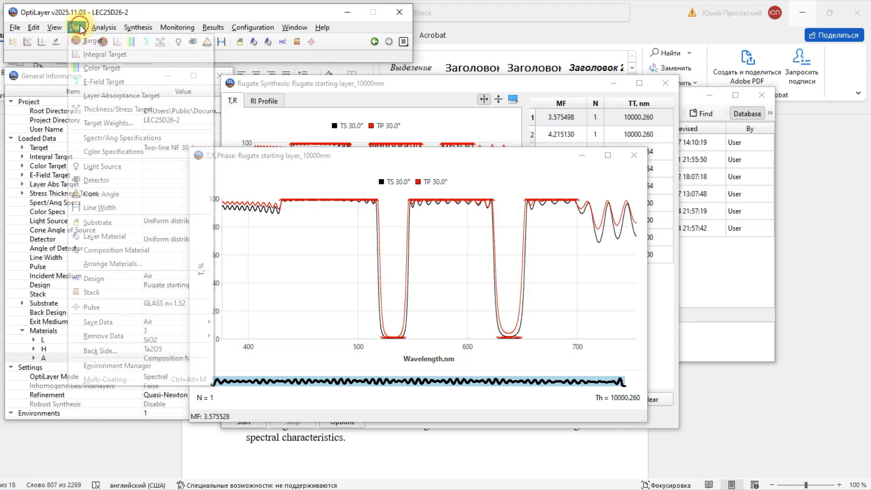
left_click(87, 279)
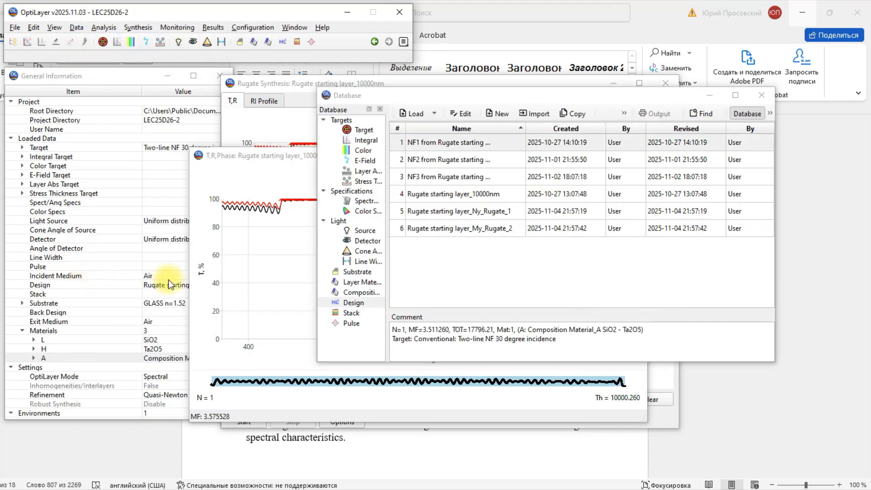
left_click_drag(529, 128, 555, 128)
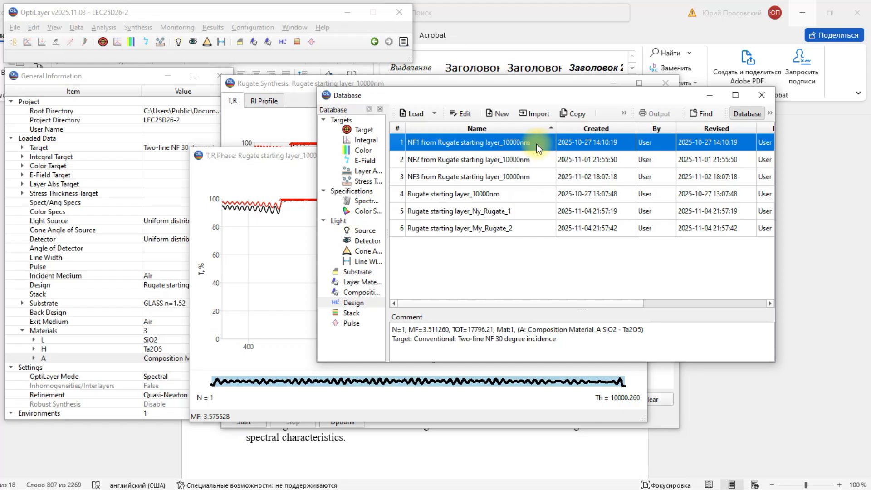
left_click(472, 157)
left_click(470, 169)
left_click(463, 144)
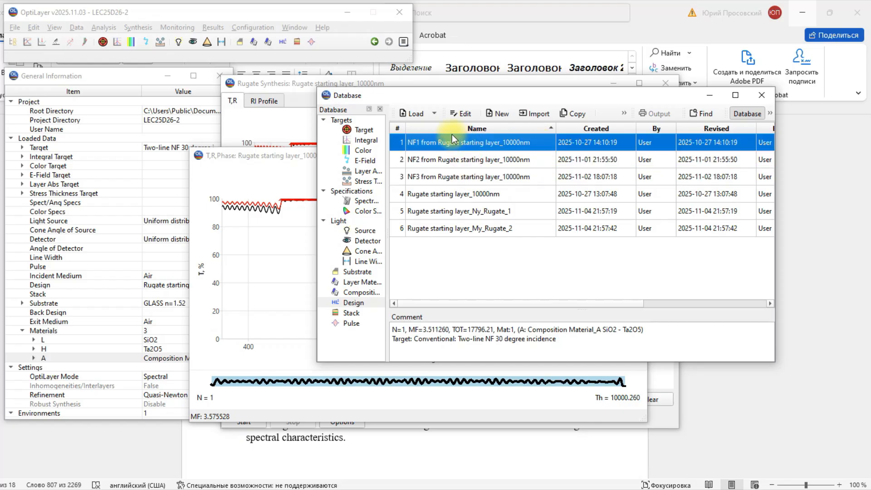